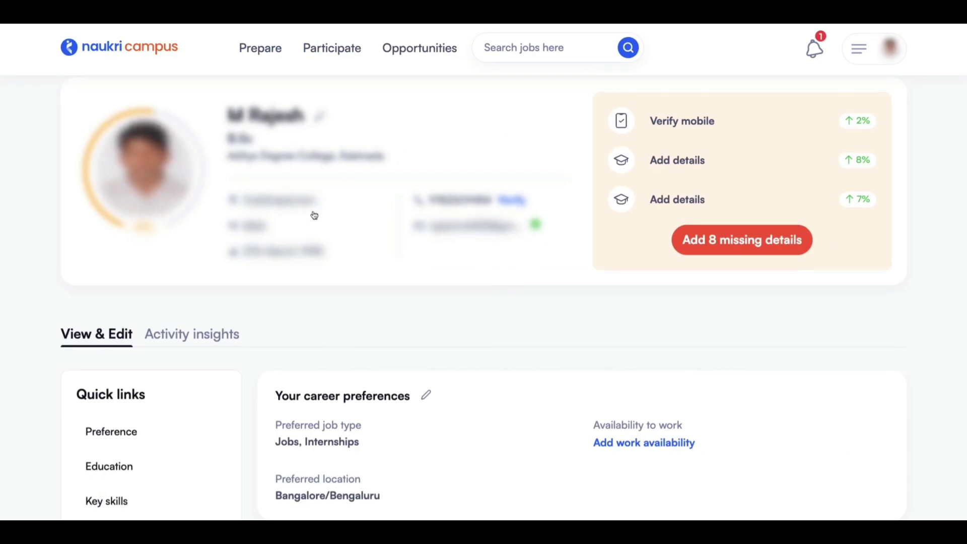
- Scroll the profile page to find the Key skills section
{"action": "scroll", "coordinate": [247, 264], "scroll_direction": "down", "scroll_amount": 5}
{"action": "scroll", "coordinate": [563, 142], "scroll_direction": "up", "scroll_amount": 3}
{"action": "scroll", "coordinate": [578, 173], "scroll_direction": "down", "scroll_amount": 5}
{"action": "scroll", "coordinate": [579, 174], "scroll_direction": "down", "scroll_amount": 12}
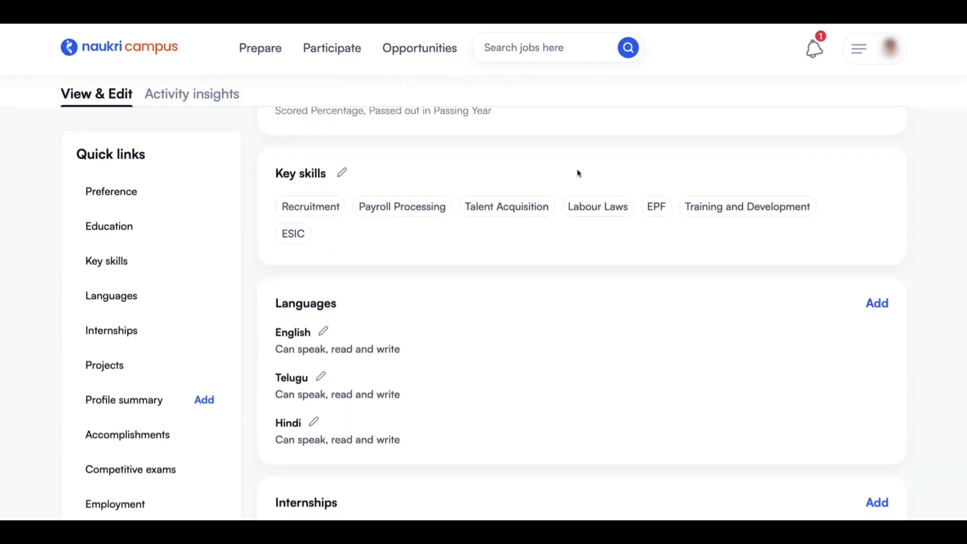
{"action": "scroll", "coordinate": [466, 231], "scroll_direction": "down", "scroll_amount": 7}
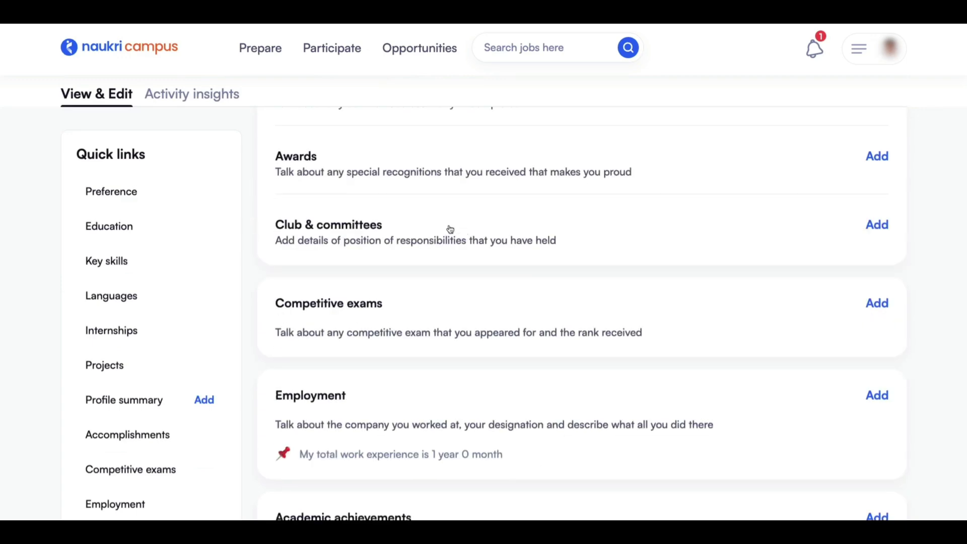
{"action": "scroll", "coordinate": [334, 367], "scroll_direction": "up", "scroll_amount": 8}
{"action": "scroll", "coordinate": [293, 324], "scroll_direction": "up", "scroll_amount": 3}
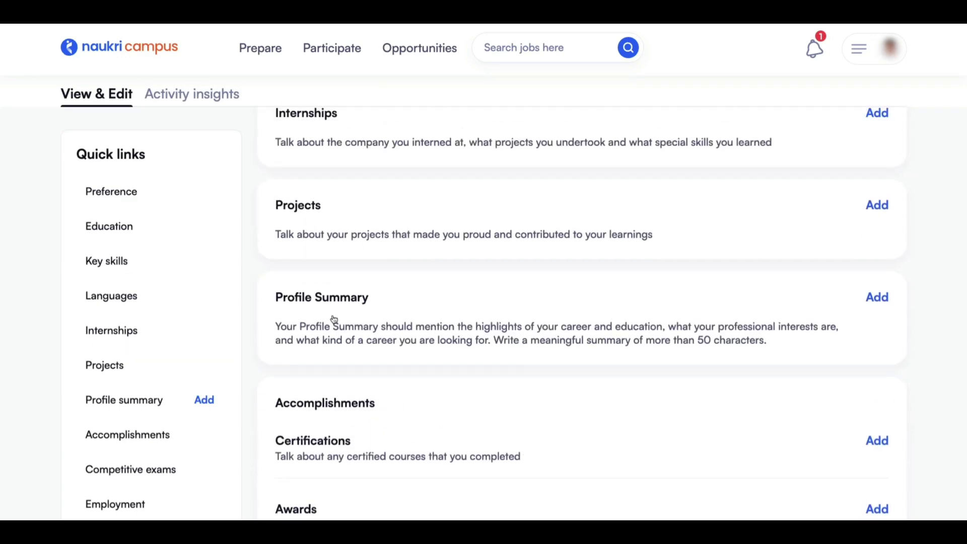
{"action": "scroll", "coordinate": [505, 251], "scroll_direction": "down", "scroll_amount": 6}
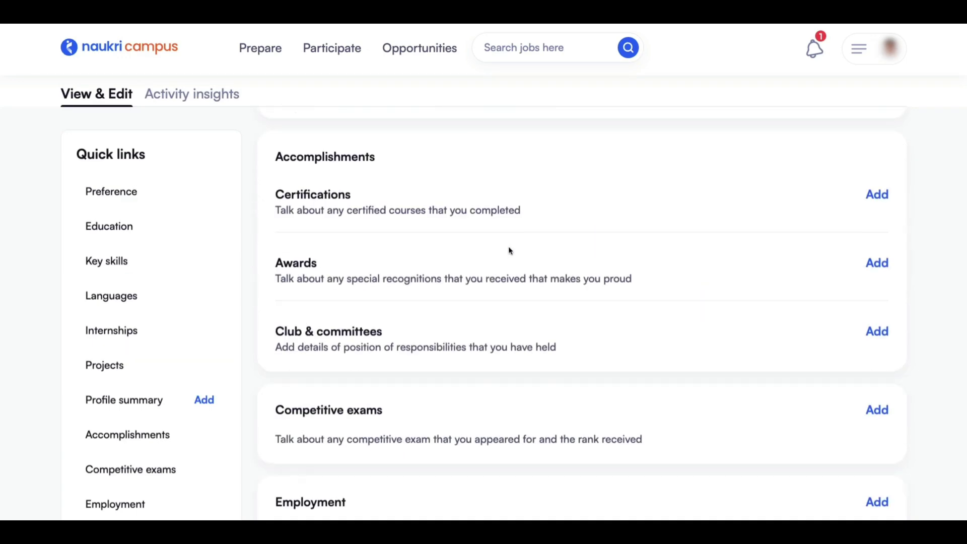
{"action": "scroll", "coordinate": [509, 251], "scroll_direction": "up", "scroll_amount": 12}
{"action": "scroll", "coordinate": [588, 245], "scroll_direction": "down", "scroll_amount": 3}
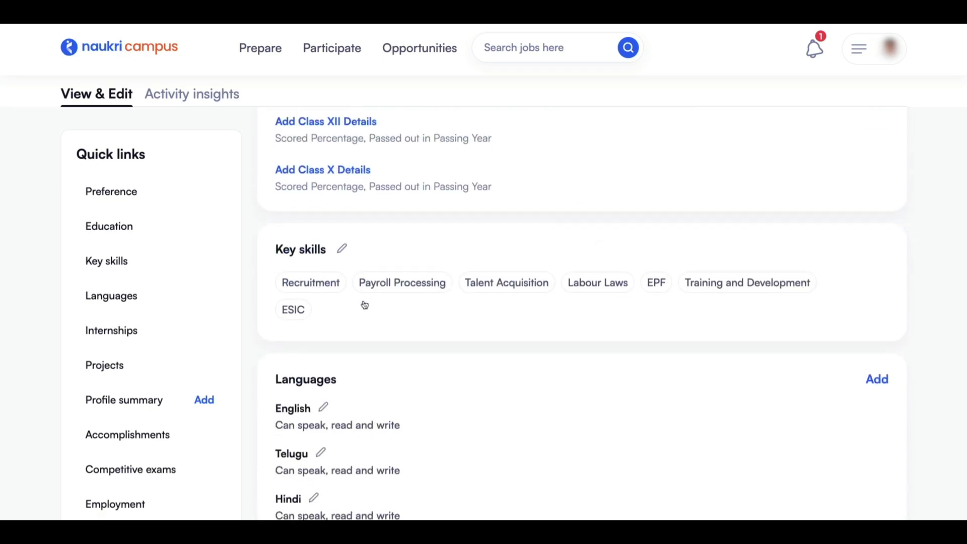
- Remove ESIC and Talent Acquisition from key skills, save, and add a new employment entry
{"action": "left_click", "coordinate": [337, 252]}
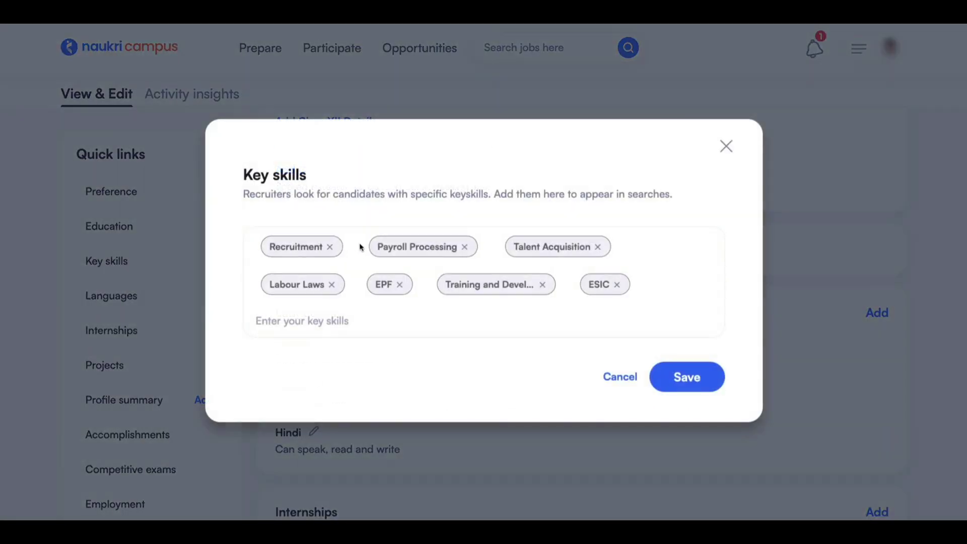
{"action": "left_click", "coordinate": [622, 287]}
{"action": "left_click", "coordinate": [603, 250]}
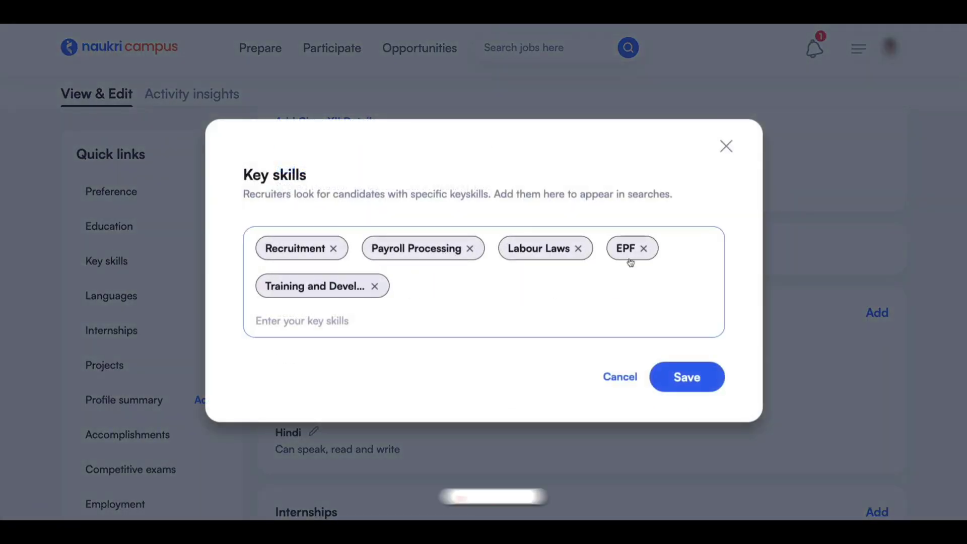
{"action": "left_click", "coordinate": [702, 376]}
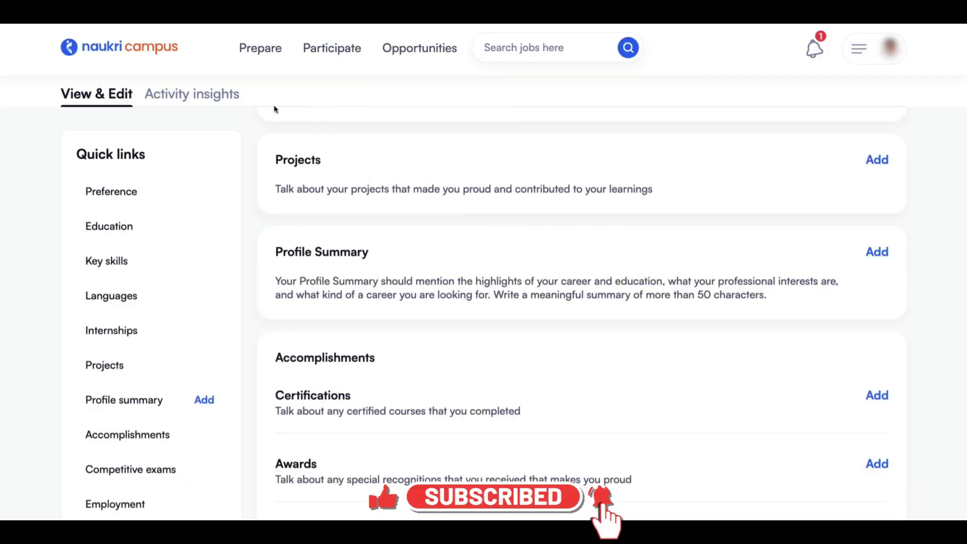
{"action": "scroll", "coordinate": [448, 215], "scroll_direction": "down", "scroll_amount": 10}
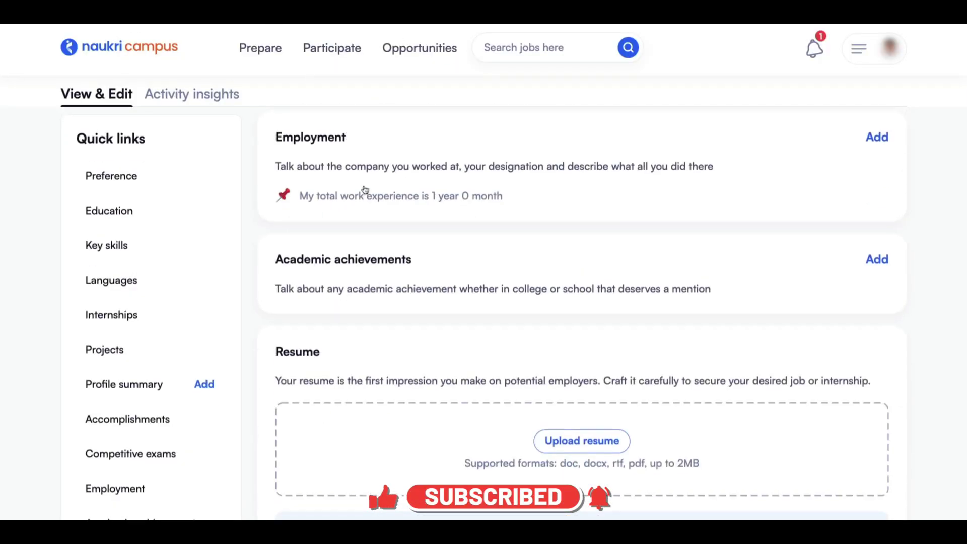
{"action": "left_click", "coordinate": [878, 136]}
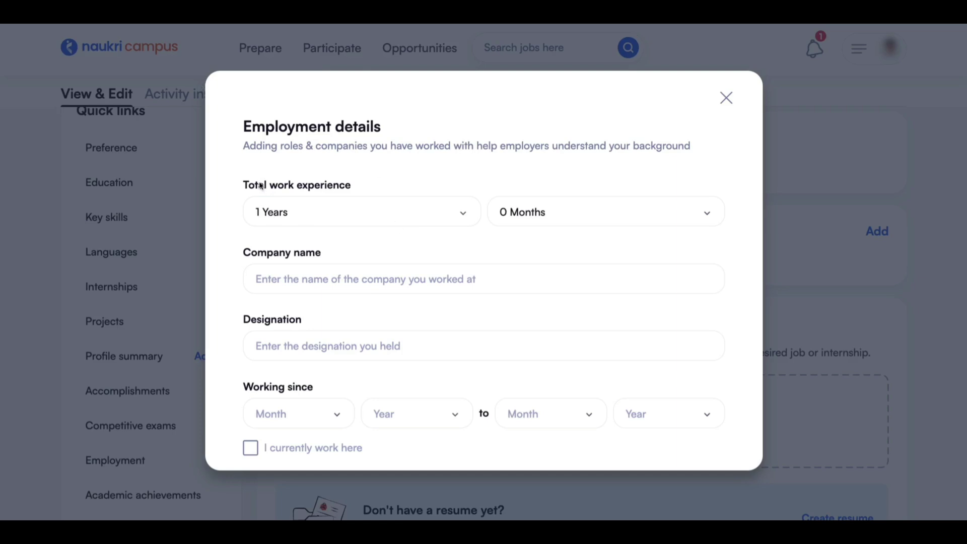
- Set total work experience to 1 year and company name to Freelance Consultants
{"action": "left_click", "coordinate": [382, 215]}
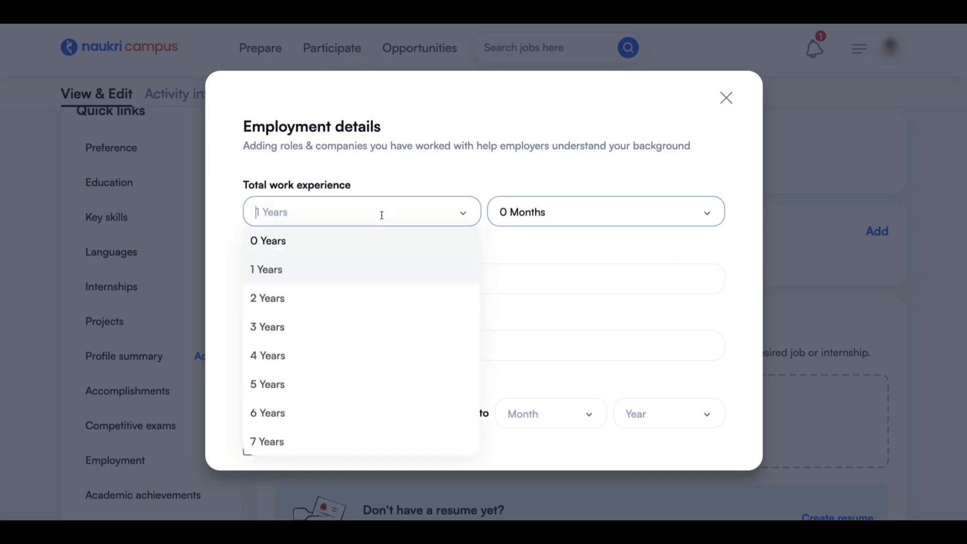
{"action": "left_click", "coordinate": [309, 271]}
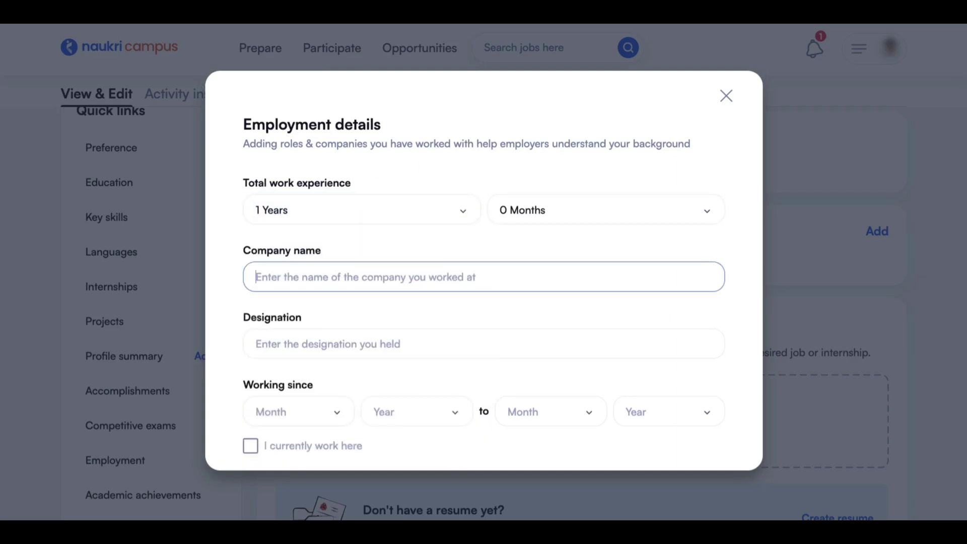
{"action": "type", "text": "Freelance Con"}
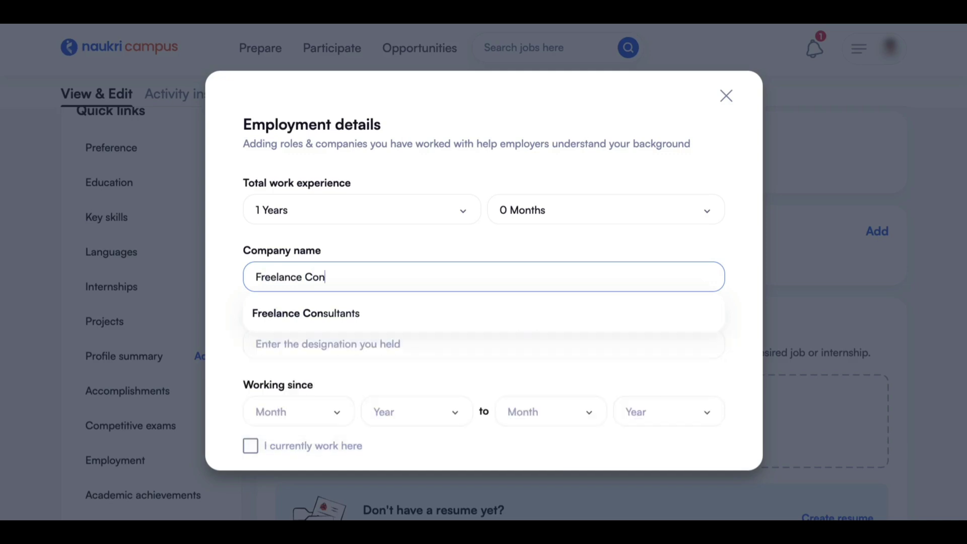
{"action": "left_click", "coordinate": [302, 313]}
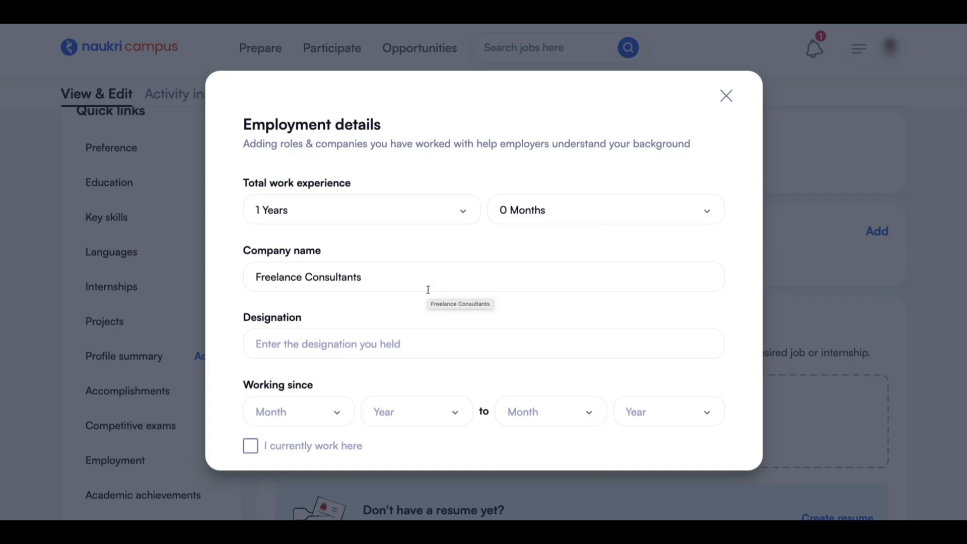
- Set the designation to Freelance Content Writer from the suggestion list
{"action": "scroll", "coordinate": [295, 318], "scroll_direction": "down", "scroll_amount": 1}
{"action": "left_click", "coordinate": [304, 328]}
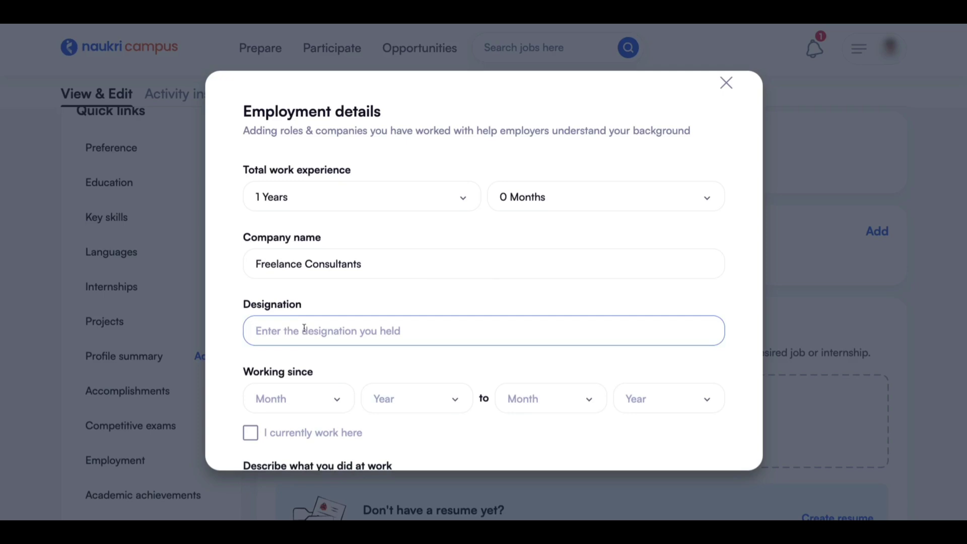
{"action": "type", "text": "Freelance "}
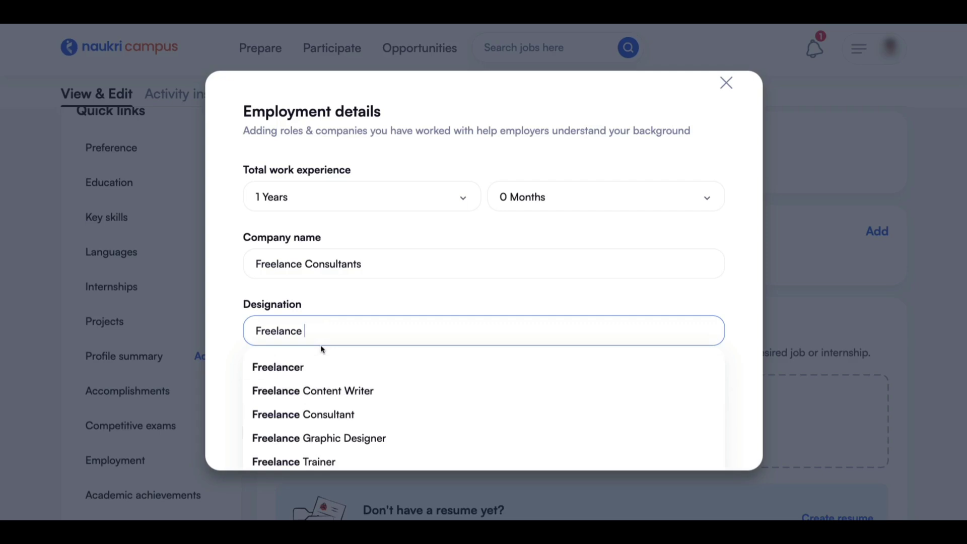
{"action": "type", "text": "Full"}
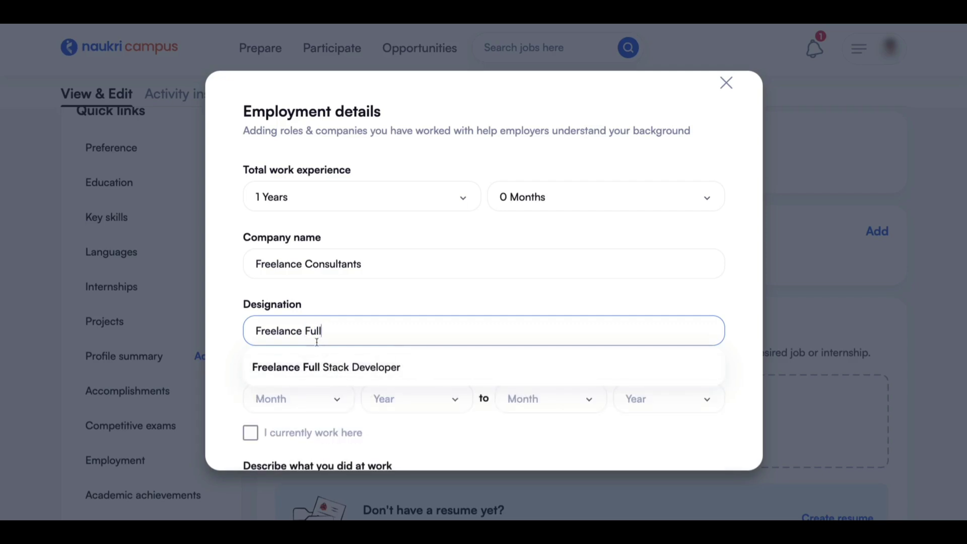
{"action": "left_click_drag", "start_coordinate": [304, 331], "coordinate": [363, 337]}
{"action": "type", "text": "Acc"}
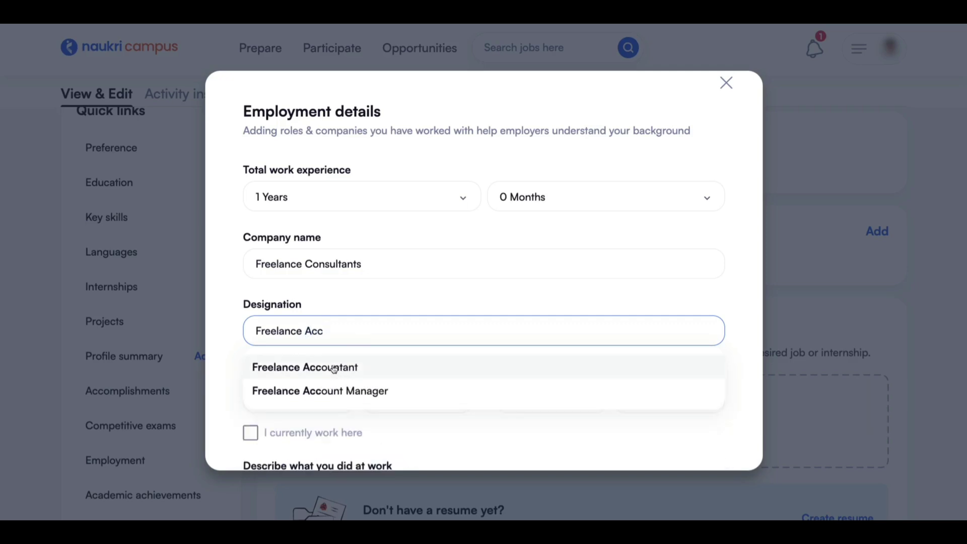
{"action": "left_click_drag", "start_coordinate": [304, 331], "coordinate": [403, 335]}
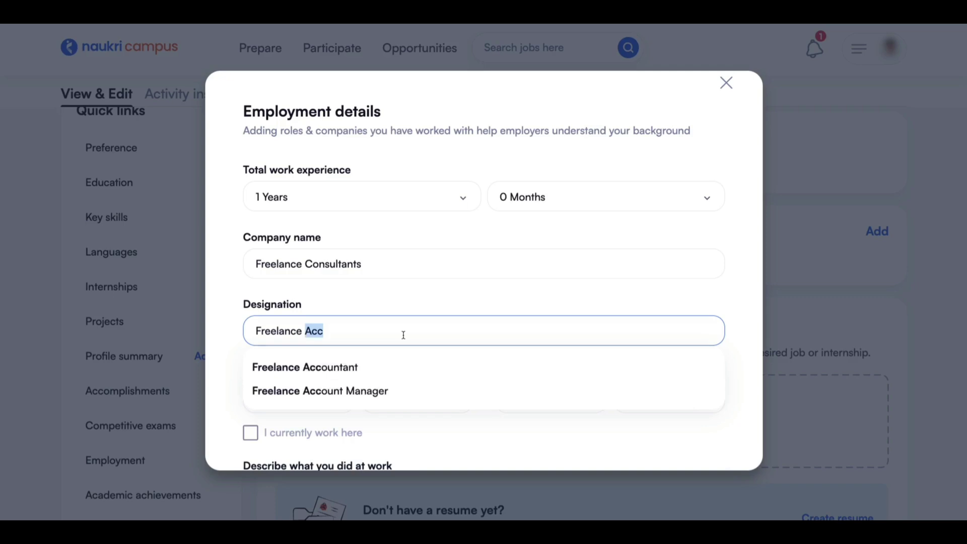
{"action": "type", "text": "Cont"}
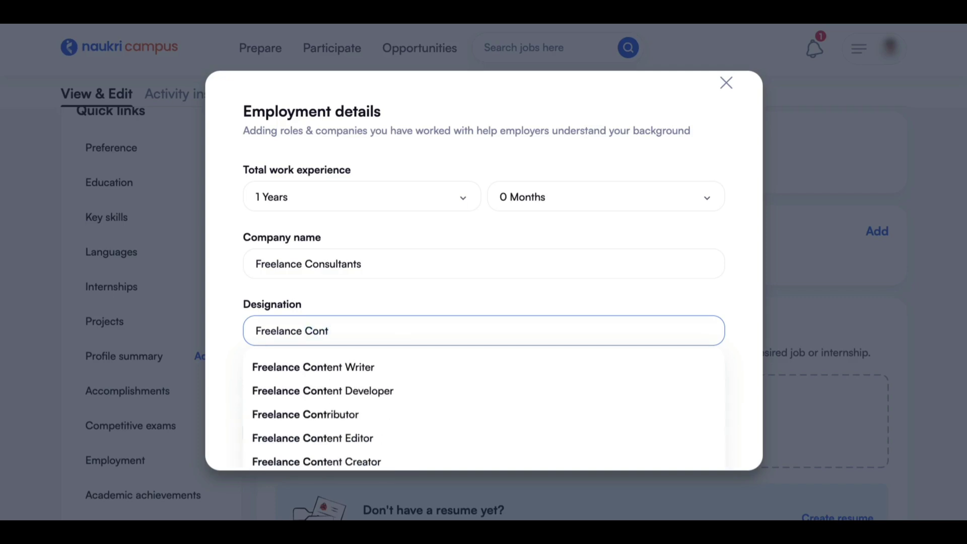
{"action": "left_click", "coordinate": [400, 367]}
{"action": "scroll", "coordinate": [502, 319], "scroll_direction": "down", "scroll_amount": 2}
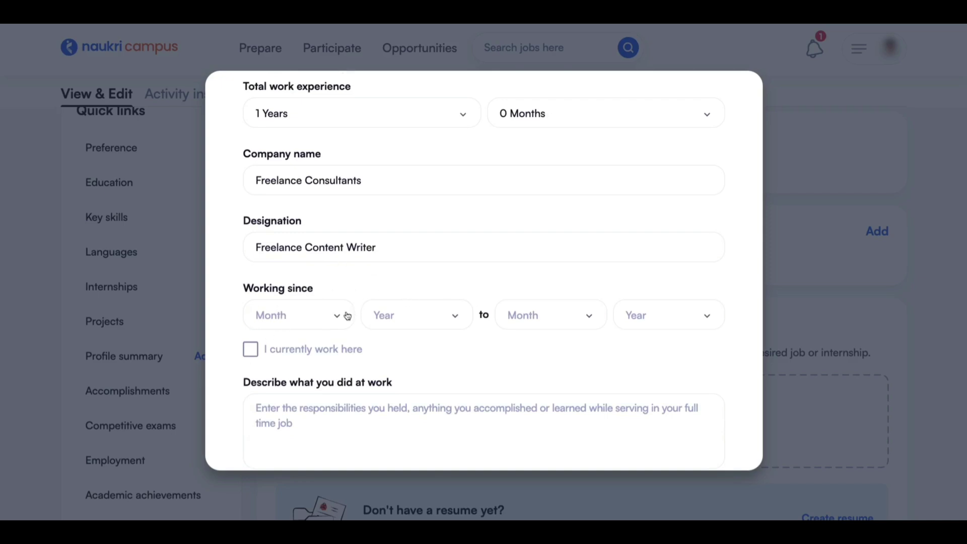
- Set Working since to Jan 2025 and mark it as the current job
{"action": "left_click", "coordinate": [337, 325]}
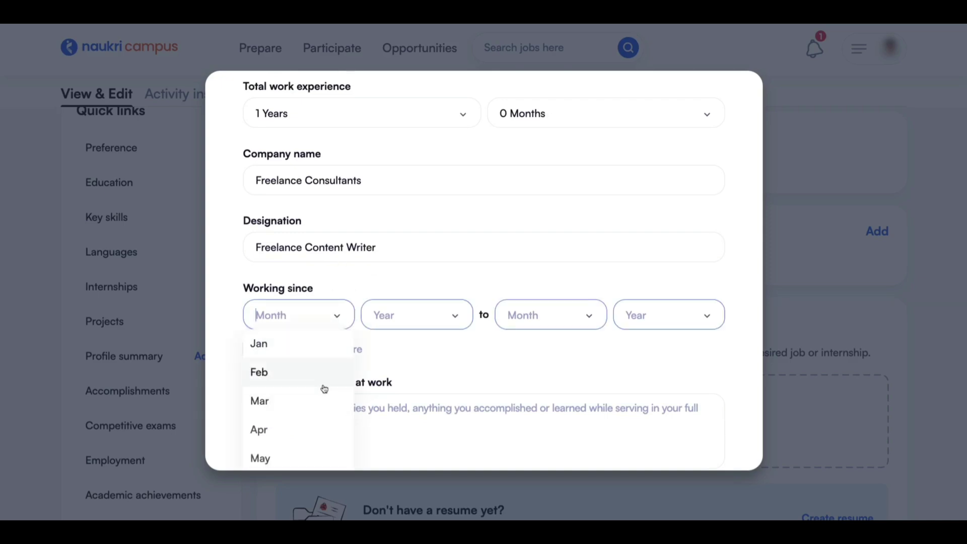
{"action": "scroll", "coordinate": [323, 388], "scroll_direction": "down", "scroll_amount": 3}
{"action": "scroll", "coordinate": [322, 389], "scroll_direction": "up", "scroll_amount": 2}
{"action": "scroll", "coordinate": [315, 389], "scroll_direction": "up", "scroll_amount": 1}
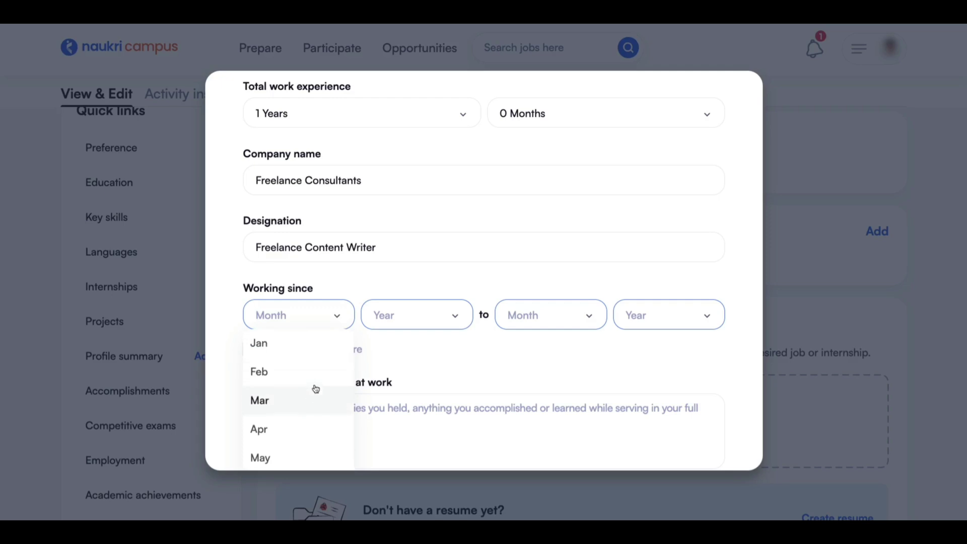
{"action": "left_click", "coordinate": [263, 342]}
{"action": "left_click", "coordinate": [409, 311]}
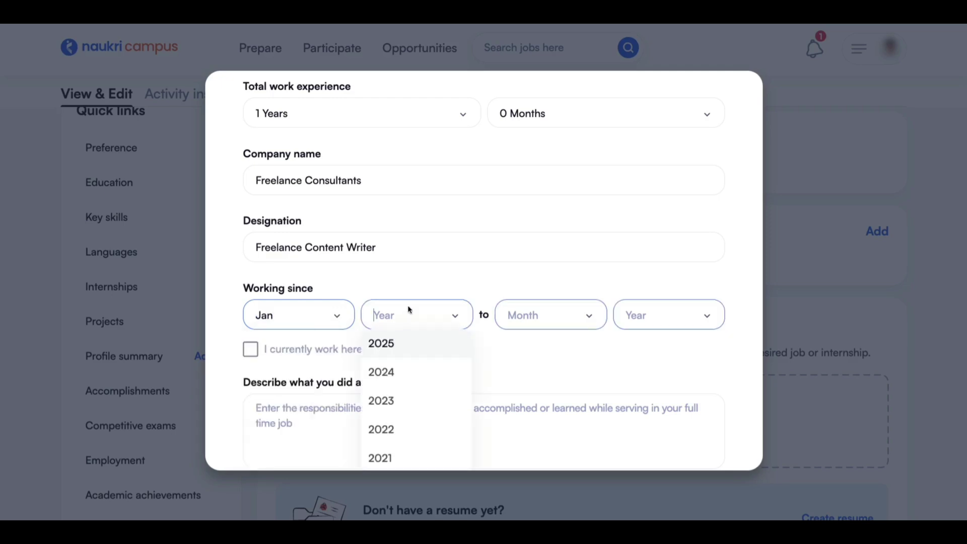
{"action": "left_click", "coordinate": [401, 348]}
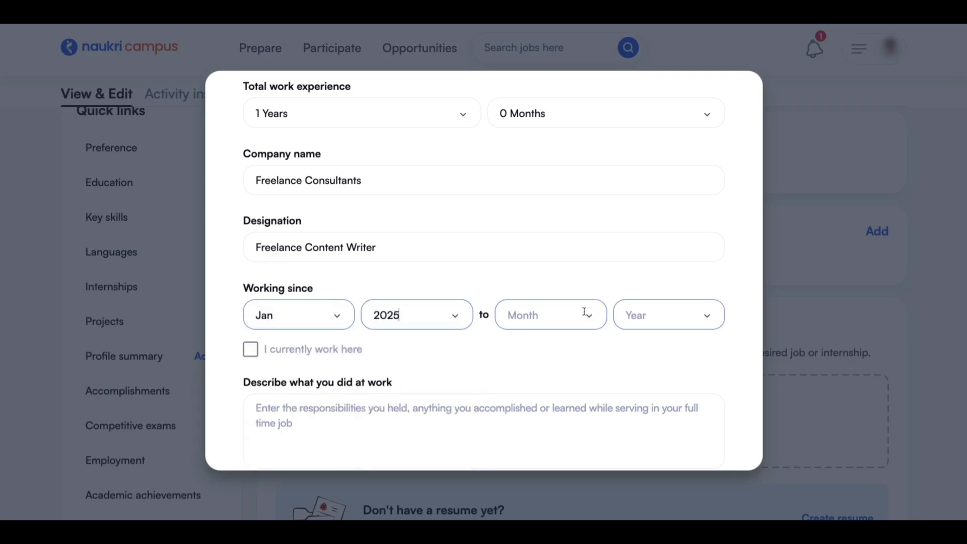
{"action": "left_click", "coordinate": [250, 349]}
- Choose '15 Days or less' as the notice period availability
{"action": "scroll", "coordinate": [378, 332], "scroll_direction": "down", "scroll_amount": 2}
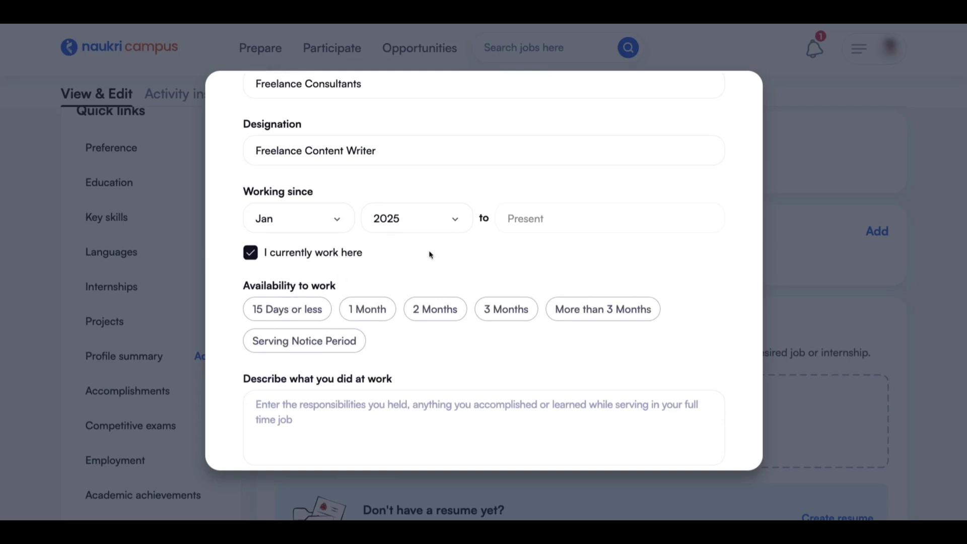
{"action": "scroll", "coordinate": [336, 318], "scroll_direction": "down", "scroll_amount": 1}
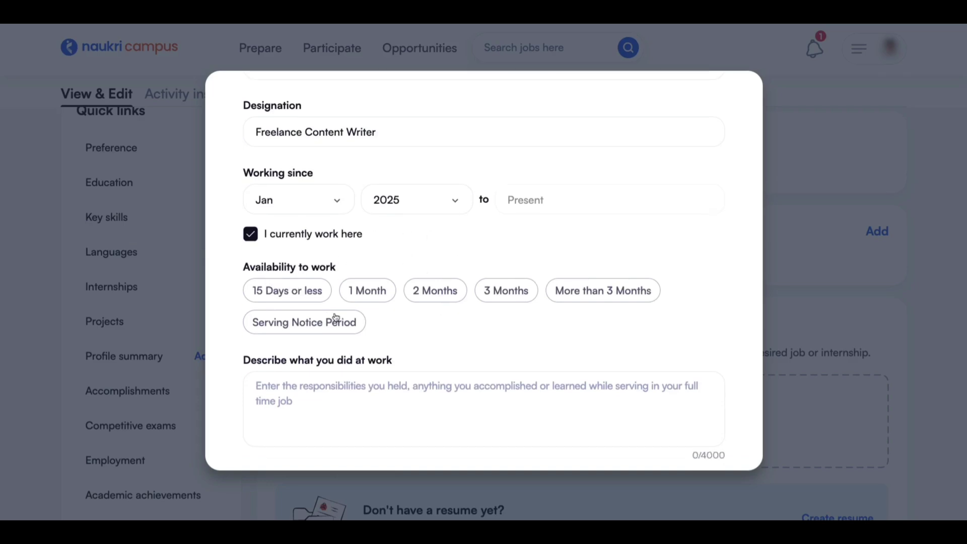
{"action": "left_click", "coordinate": [276, 296]}
{"action": "scroll", "coordinate": [416, 334], "scroll_direction": "down", "scroll_amount": 2}
{"action": "left_click", "coordinate": [334, 324]}
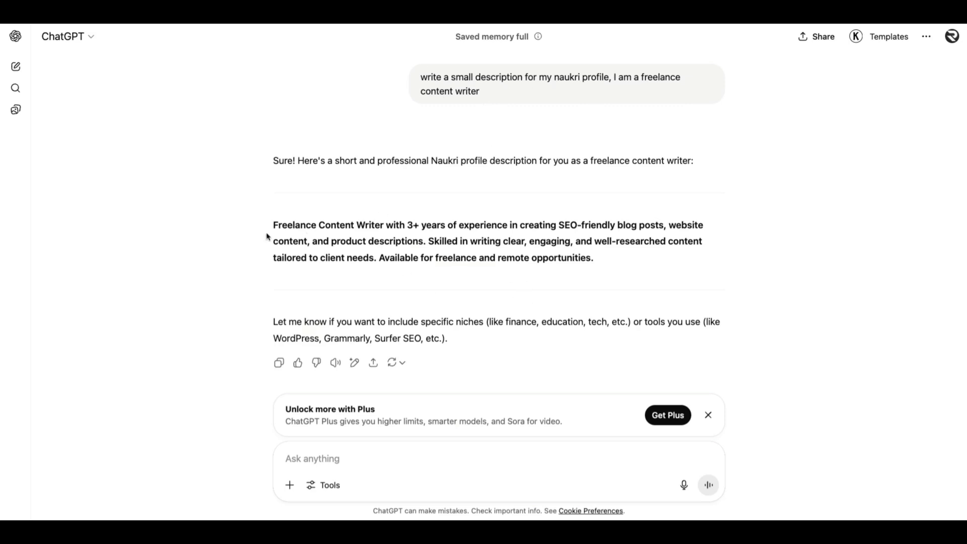
- Copy the freelance content writer description paragraph from ChatGPT's reply
{"action": "left_click_drag", "start_coordinate": [263, 224], "coordinate": [675, 281]}
{"action": "key", "text": "ctrl+c"}
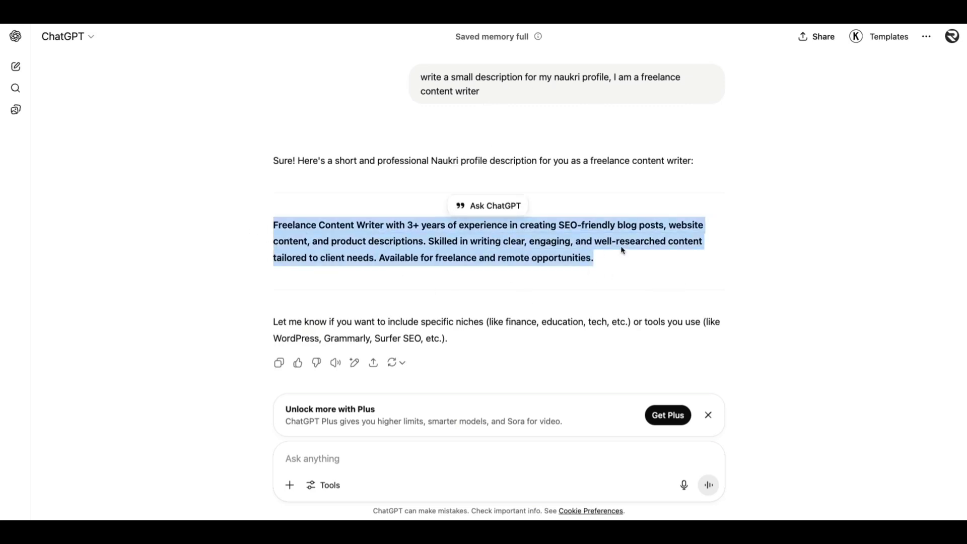
{"action": "left_click", "coordinate": [453, 105]}
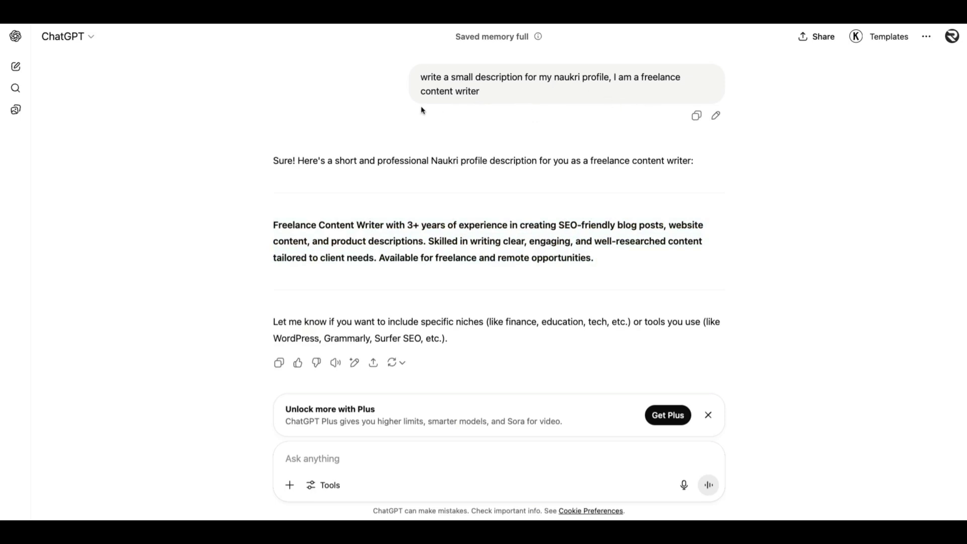
{"action": "left_click_drag", "start_coordinate": [614, 267], "coordinate": [253, 226]}
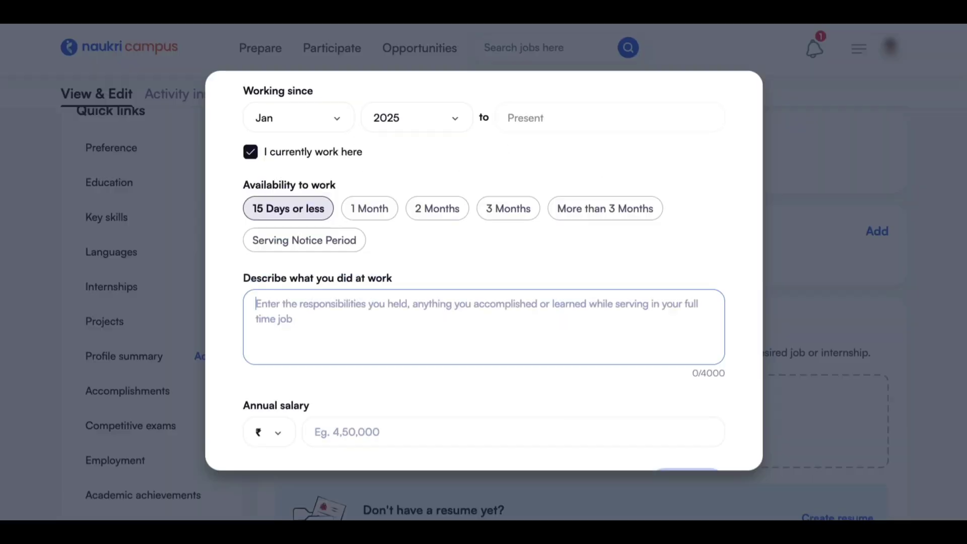
- Paste the description into the work description, changing '3+ years' to '6 months'
{"action": "key", "text": "ctrl+v"}
{"action": "left_click_drag", "start_coordinate": [407, 304], "coordinate": [396, 303]}
{"action": "type", "text": "6 months"}
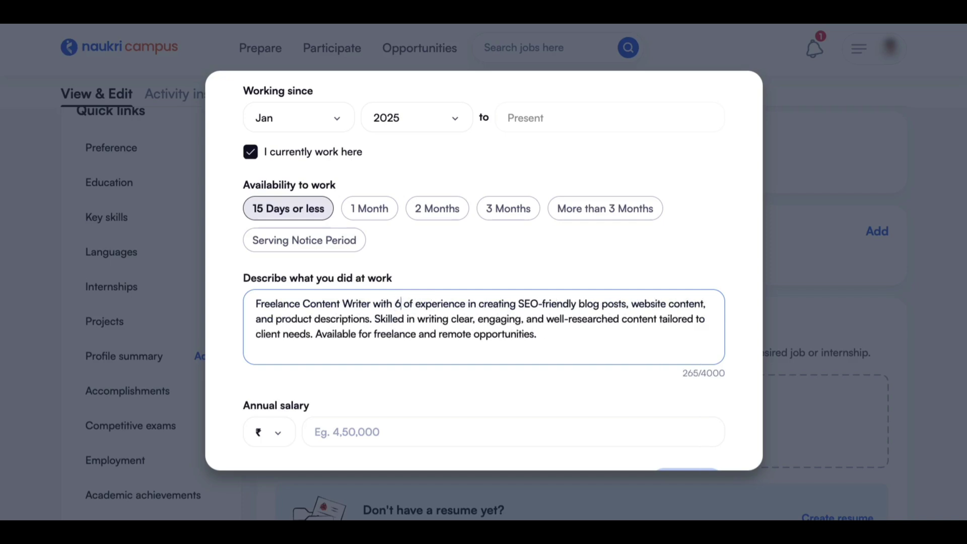
- Enter 1,00,000 as the annual salary and save the employment entry
{"action": "scroll", "coordinate": [481, 358], "scroll_direction": "down", "scroll_amount": 2}
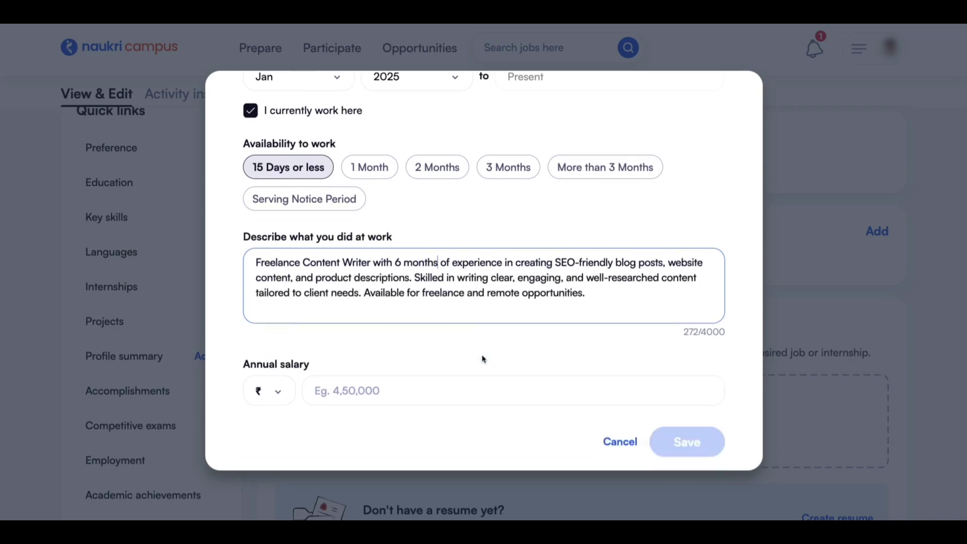
{"action": "left_click", "coordinate": [362, 373]}
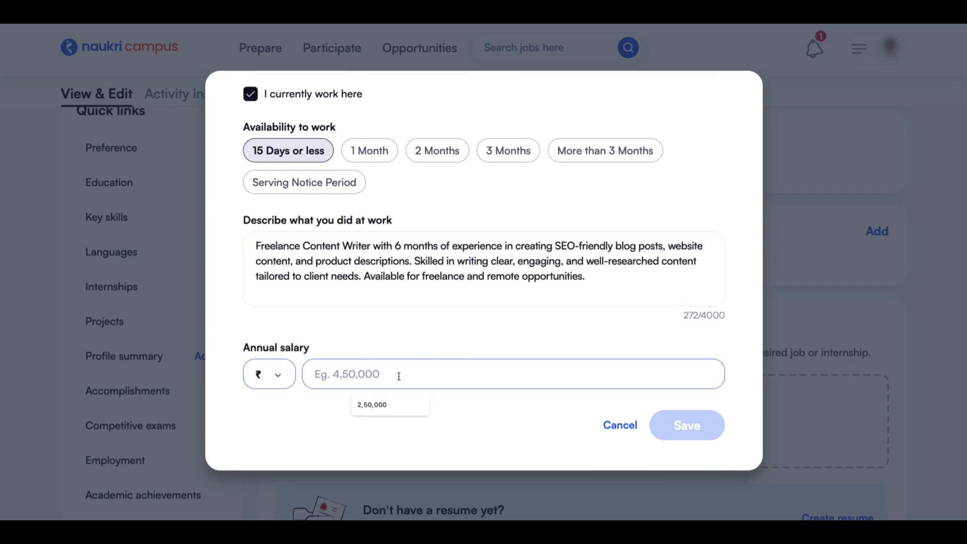
{"action": "type", "text": "1,00,00"}
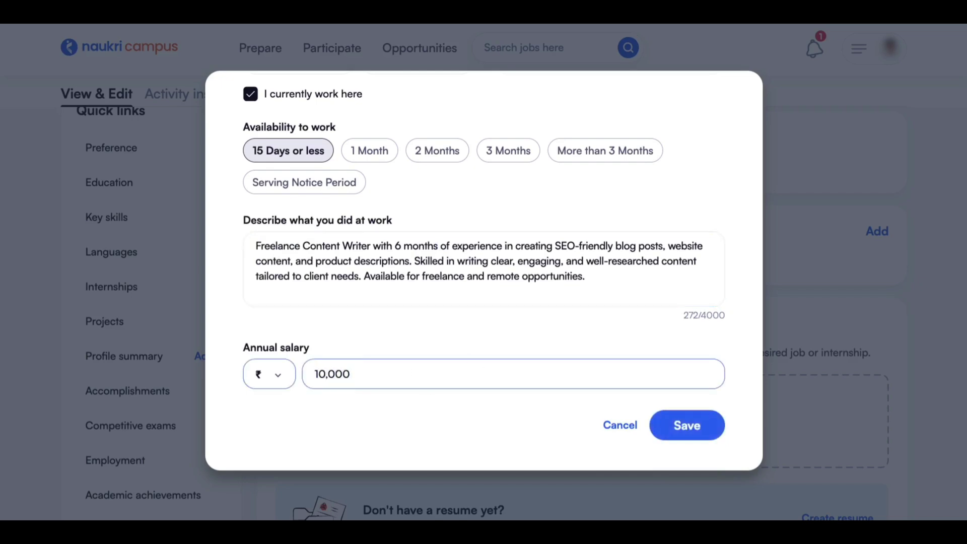
{"action": "type", "text": "0"}
{"action": "left_click", "coordinate": [689, 427]}
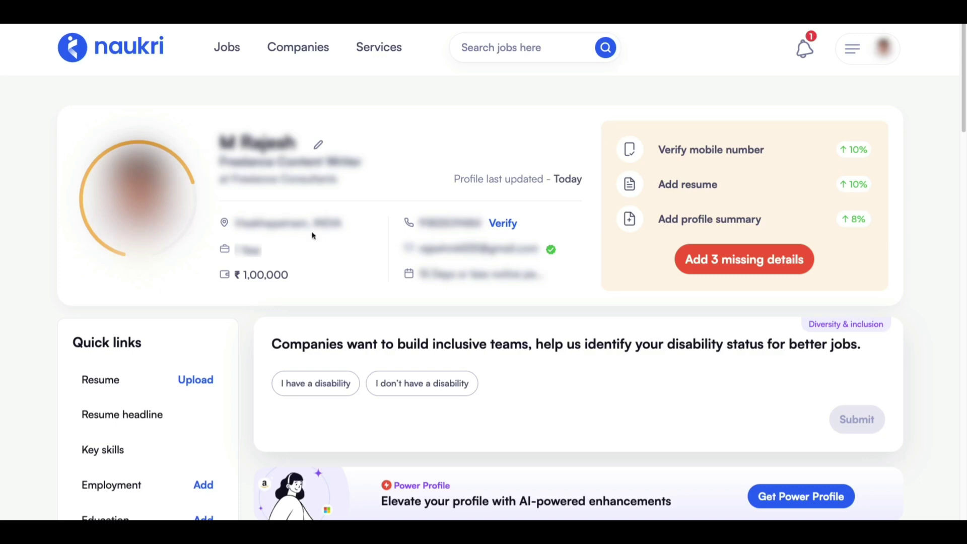
{"action": "scroll", "coordinate": [312, 233], "scroll_direction": "down", "scroll_amount": 15}
{"action": "left_click_drag", "start_coordinate": [259, 201], "coordinate": [813, 190]}
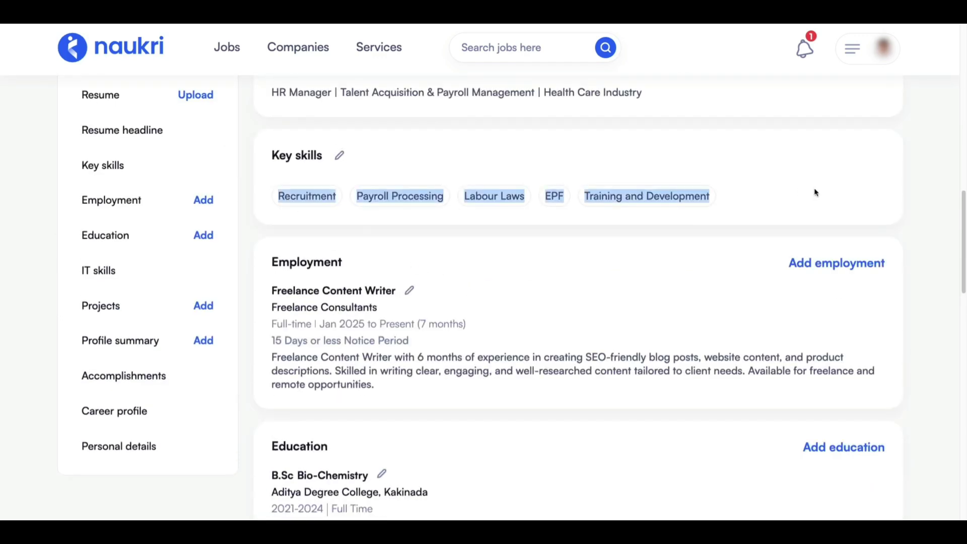
{"action": "scroll", "coordinate": [813, 193], "scroll_direction": "up", "scroll_amount": 1}
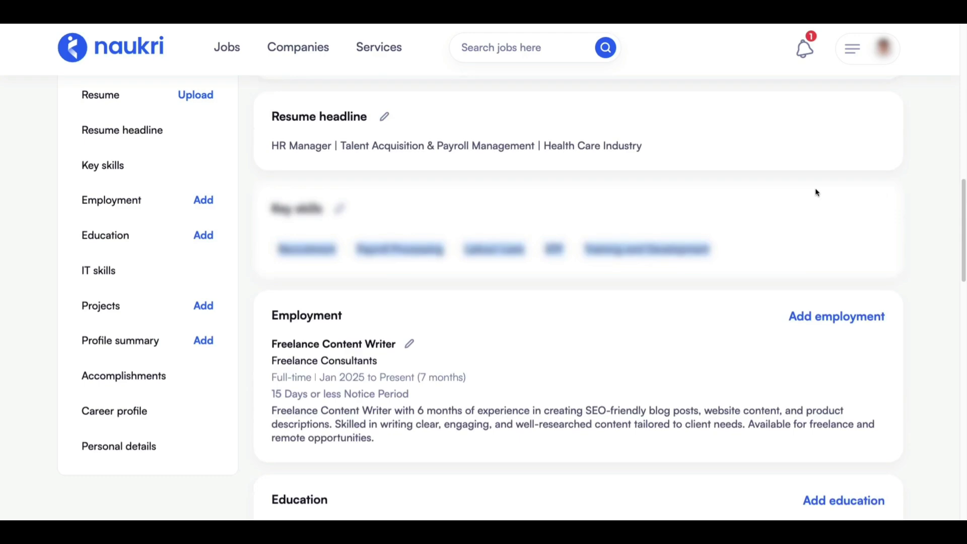
{"action": "scroll", "coordinate": [816, 192], "scroll_direction": "up", "scroll_amount": 5}
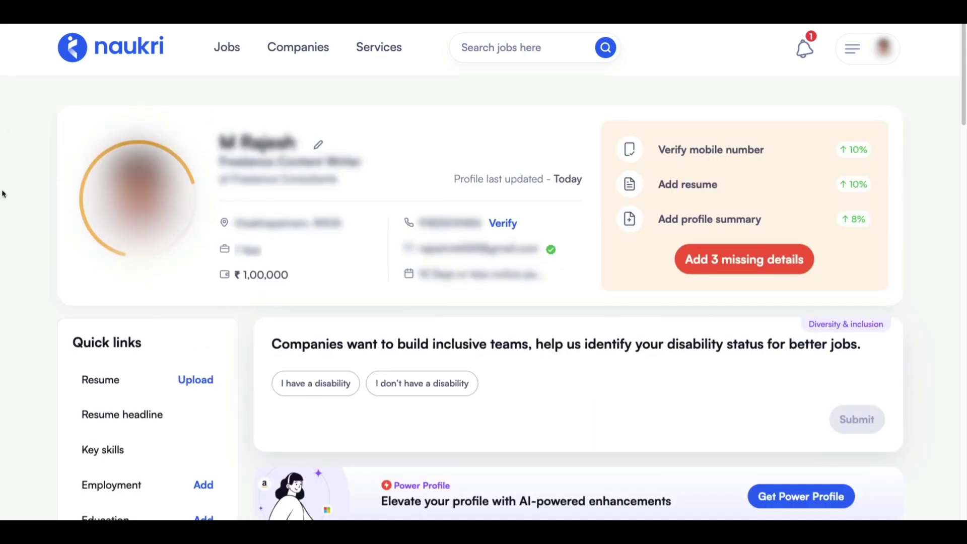
{"action": "scroll", "coordinate": [593, 371], "scroll_direction": "down", "scroll_amount": 9}
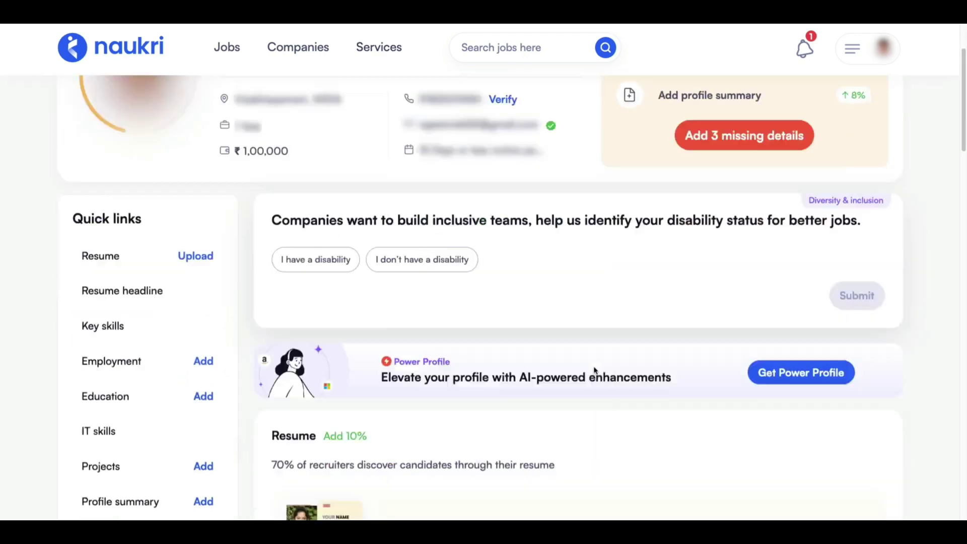
{"action": "scroll", "coordinate": [587, 363], "scroll_direction": "up", "scroll_amount": 9}
{"action": "scroll", "coordinate": [217, 83], "scroll_direction": "down", "scroll_amount": 5}
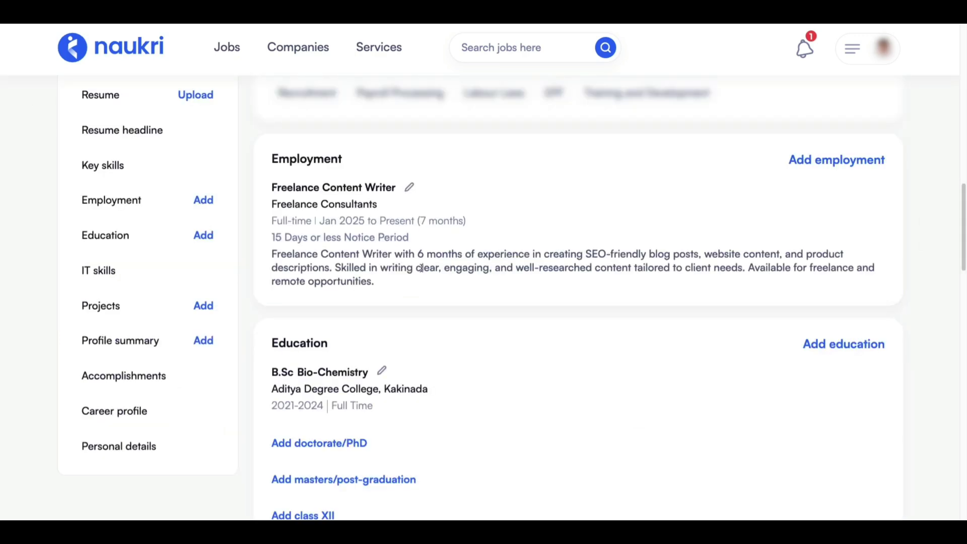
{"action": "left_click", "coordinate": [409, 186]}
{"action": "left_click", "coordinate": [725, 126]}
{"action": "scroll", "coordinate": [440, 262], "scroll_direction": "up", "scroll_amount": 10}
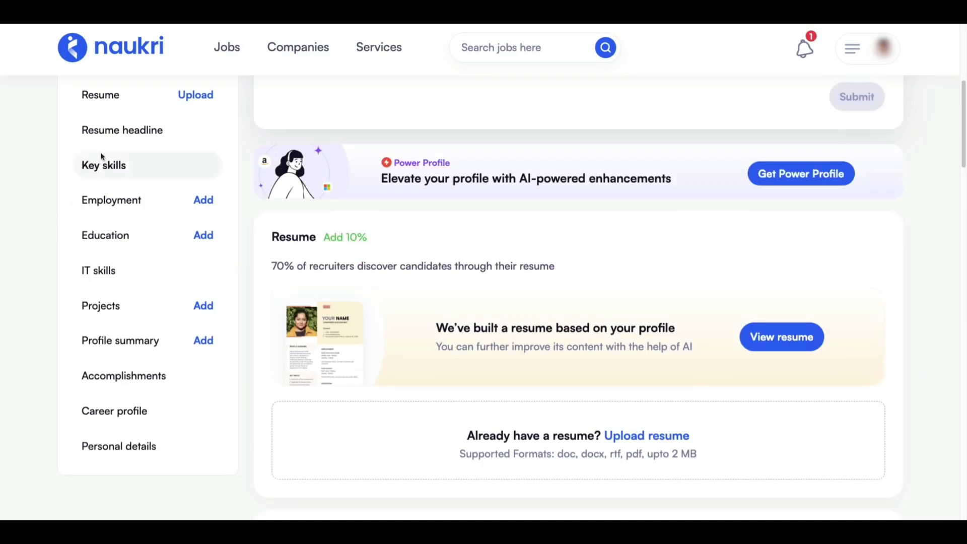
{"action": "scroll", "coordinate": [197, 256], "scroll_direction": "up", "scroll_amount": 3}
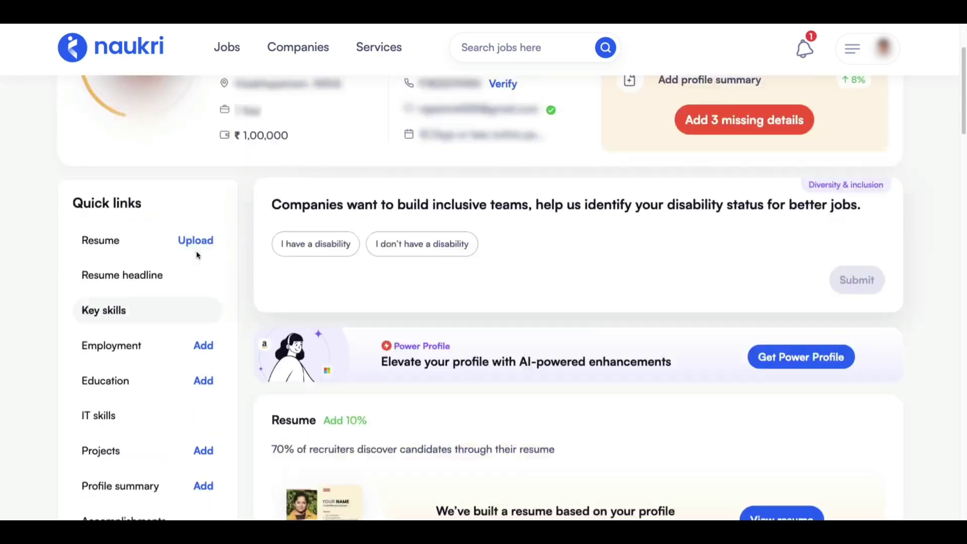
{"action": "scroll", "coordinate": [197, 255], "scroll_direction": "up", "scroll_amount": 3}
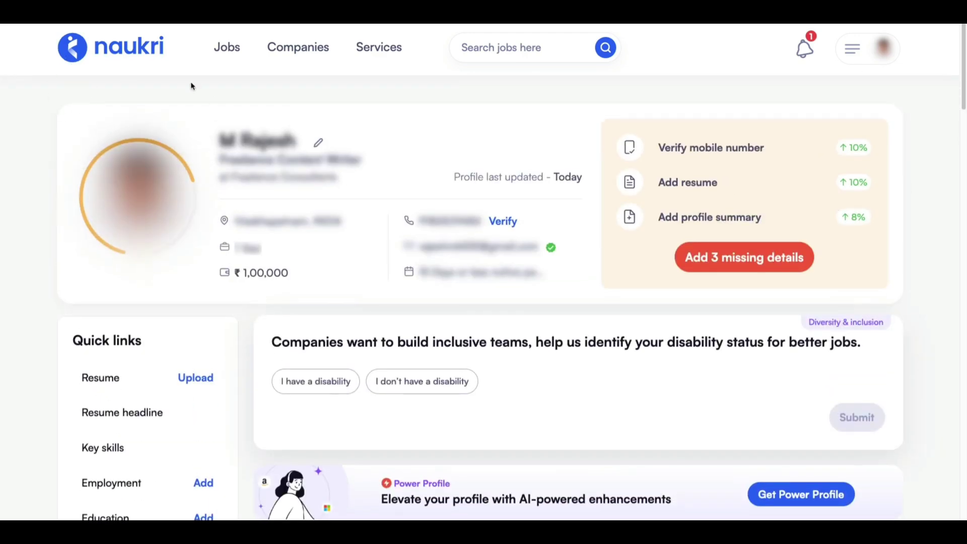
{"action": "scroll", "coordinate": [257, 276], "scroll_direction": "down", "scroll_amount": 3}
{"action": "scroll", "coordinate": [235, 254], "scroll_direction": "up", "scroll_amount": 3}
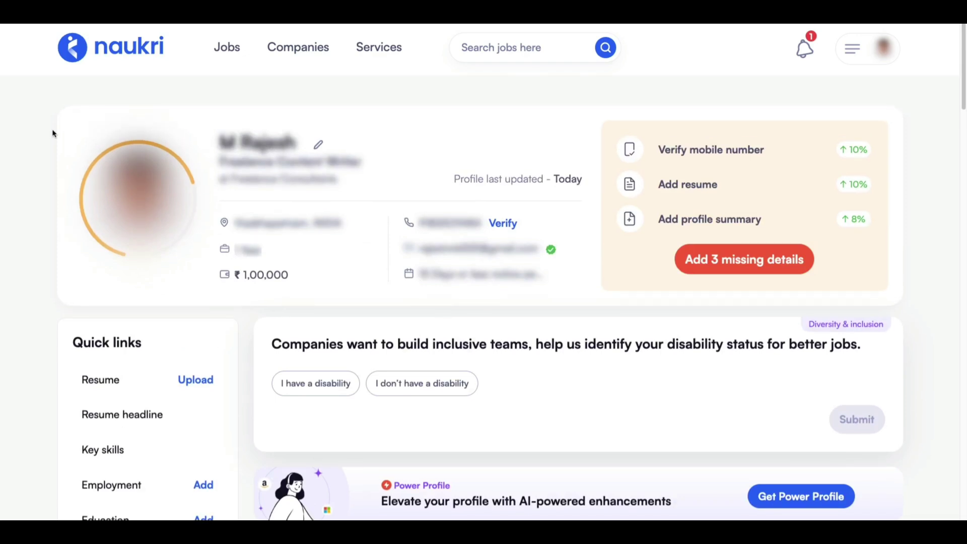
{"action": "scroll", "coordinate": [432, 291], "scroll_direction": "down", "scroll_amount": 2}
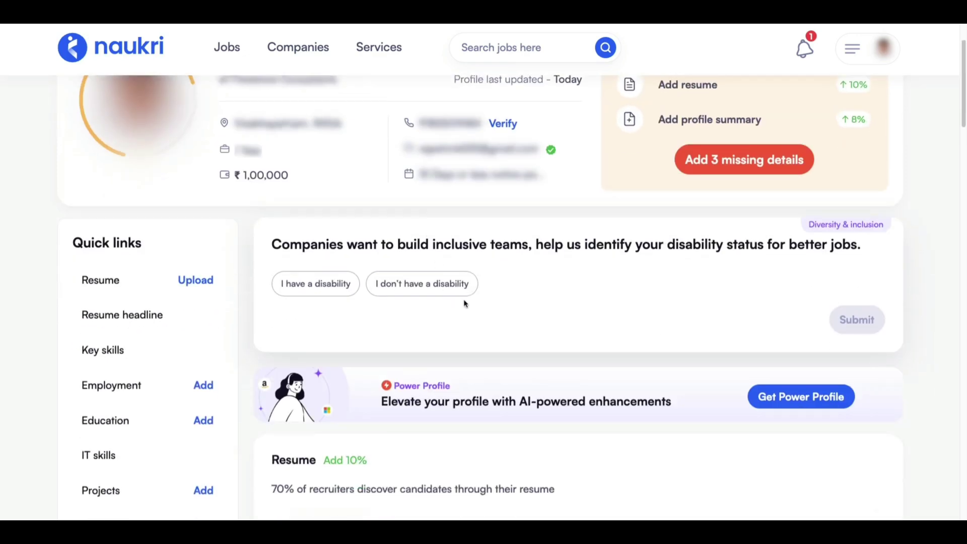
{"action": "scroll", "coordinate": [432, 291], "scroll_direction": "up", "scroll_amount": 2}
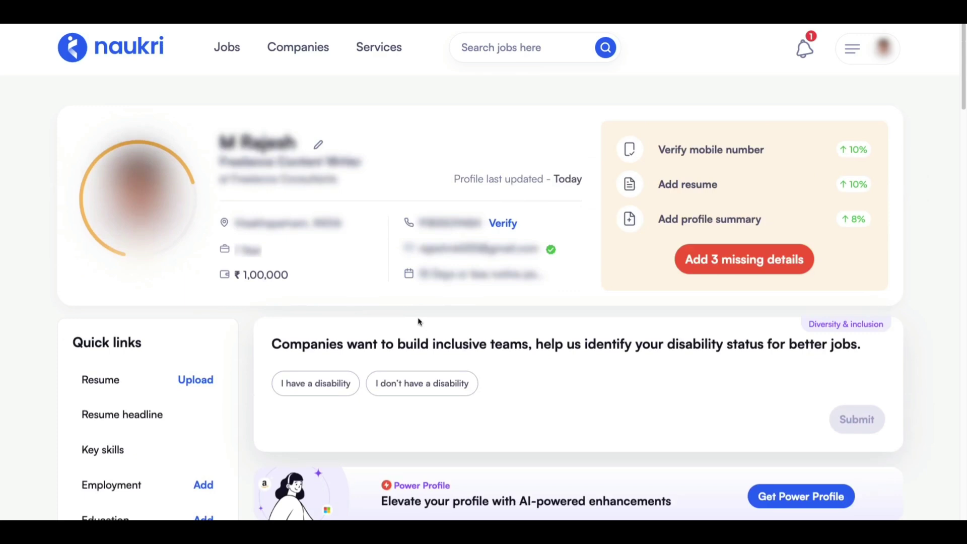